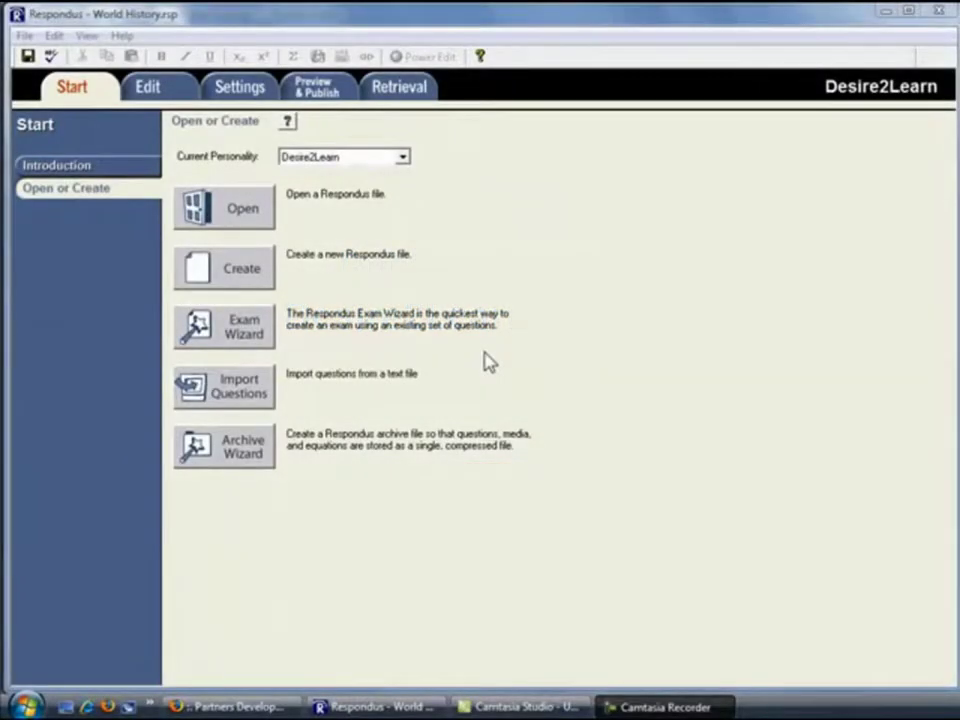
Keep Desire2Learn as the personality and bring up the 16 World History questions for editing.
{"action": "left_click", "coordinate": [402, 157]}
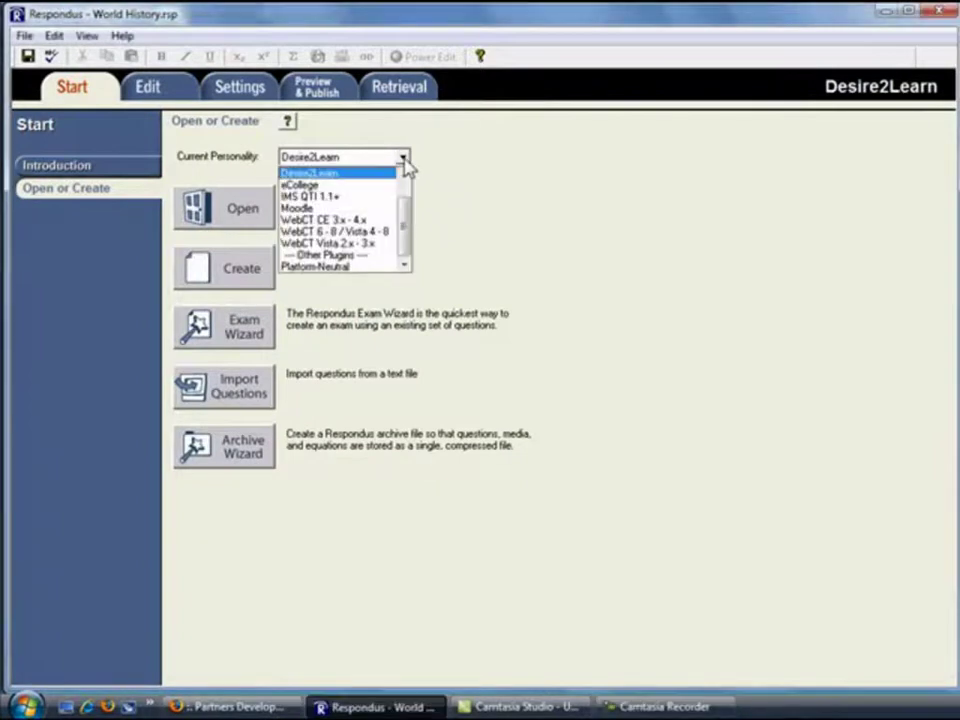
{"action": "left_click", "coordinate": [391, 176]}
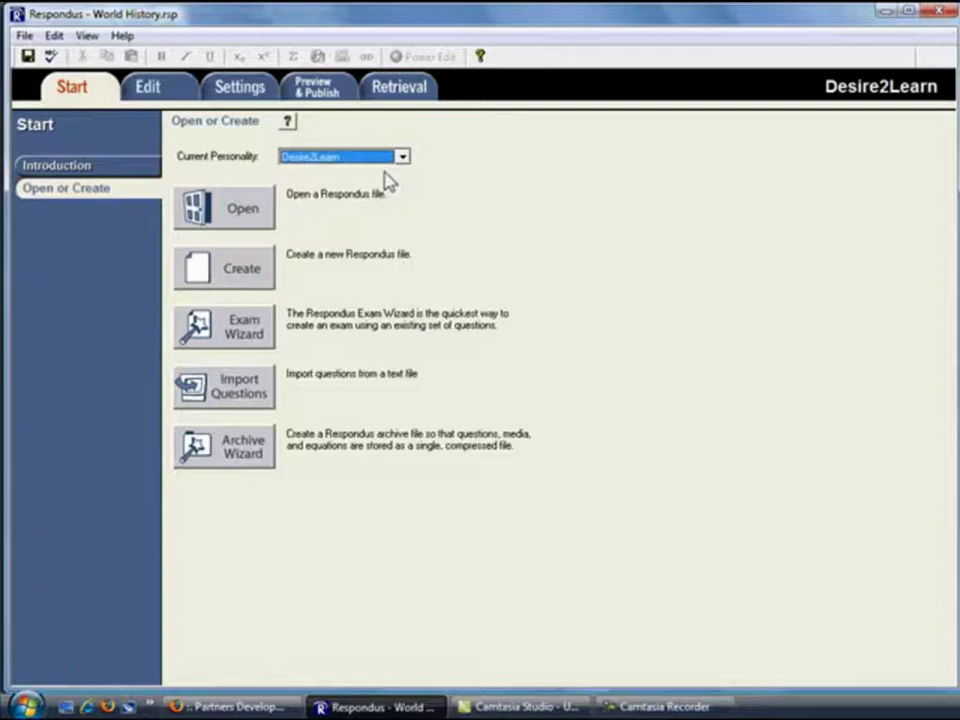
{"action": "left_click", "coordinate": [183, 93]}
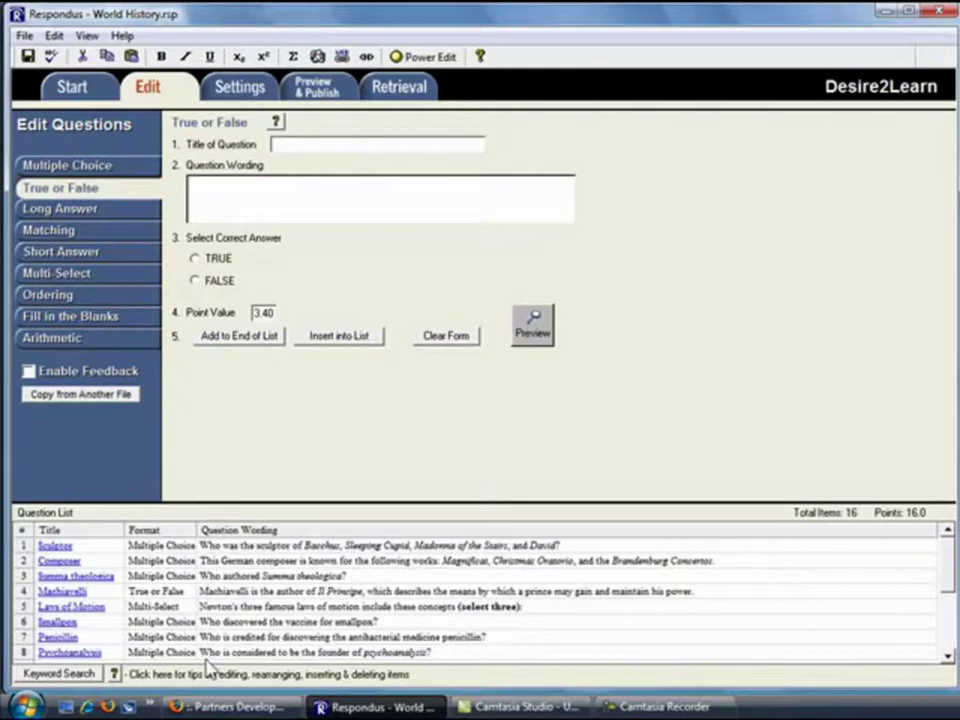
Step through the Desire2Learn Restrictions, Attempts/Submissions, Layout and Random Sections settings pages.
{"action": "left_click", "coordinate": [250, 93]}
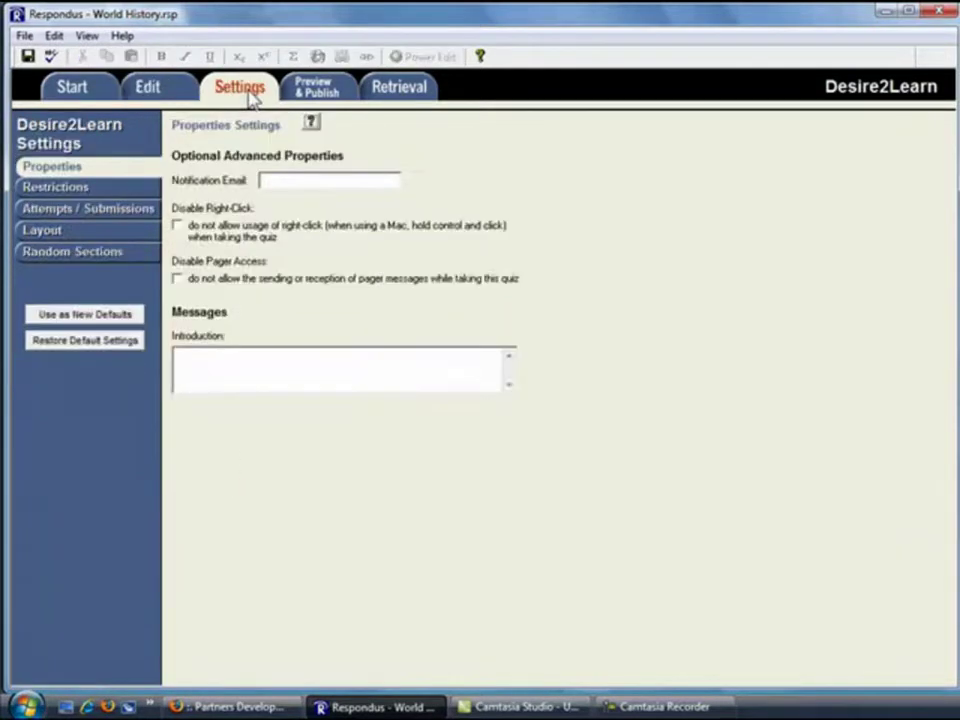
{"action": "left_click", "coordinate": [156, 190]}
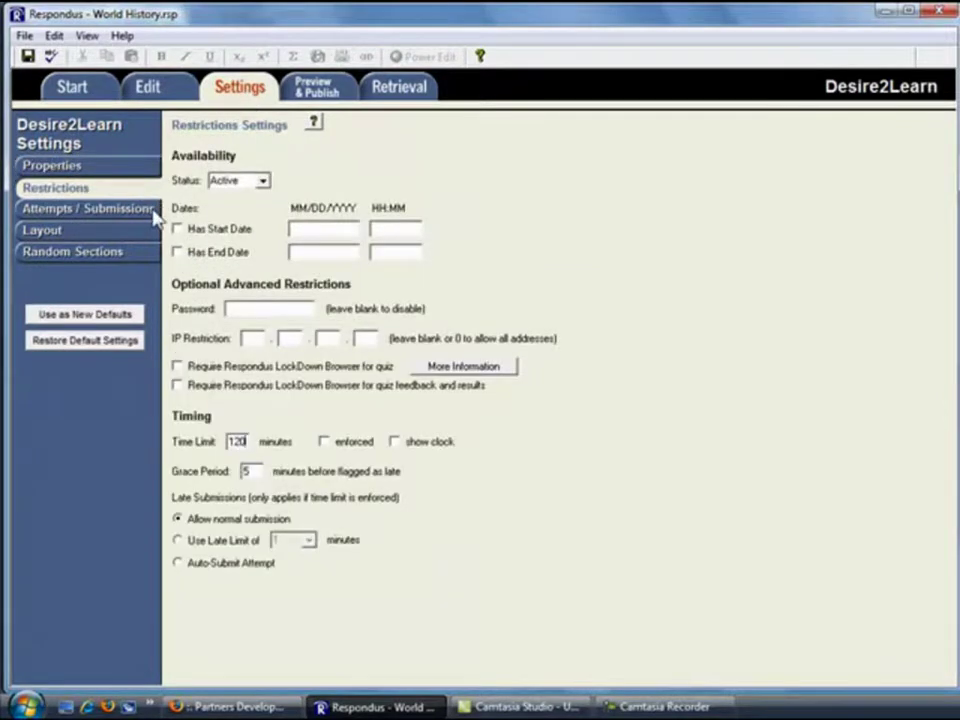
{"action": "left_click", "coordinate": [156, 215]}
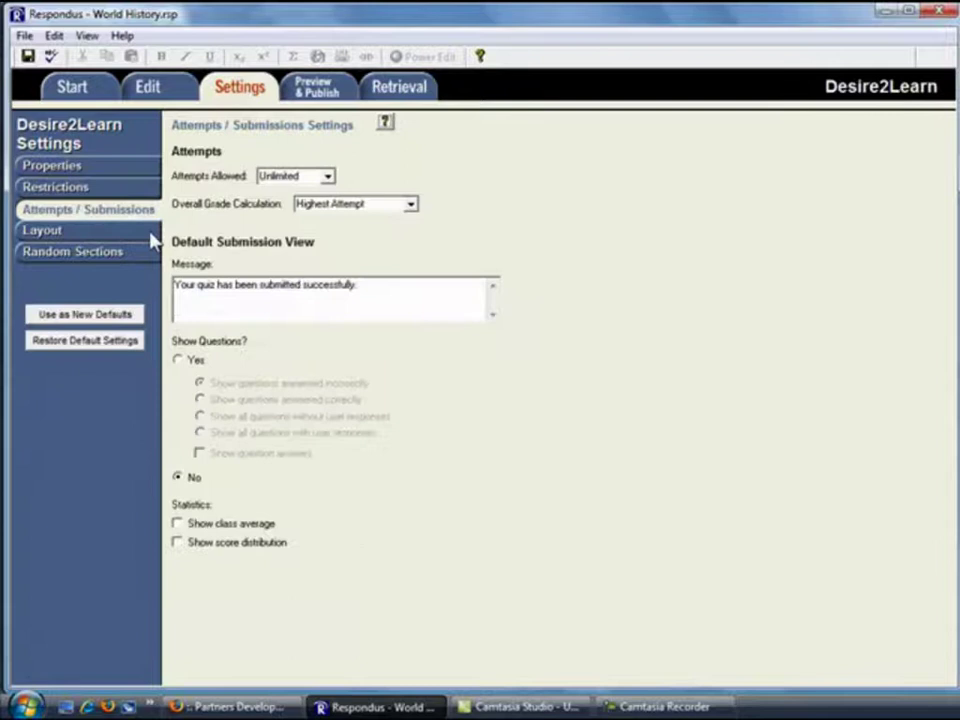
{"action": "left_click", "coordinate": [150, 237]}
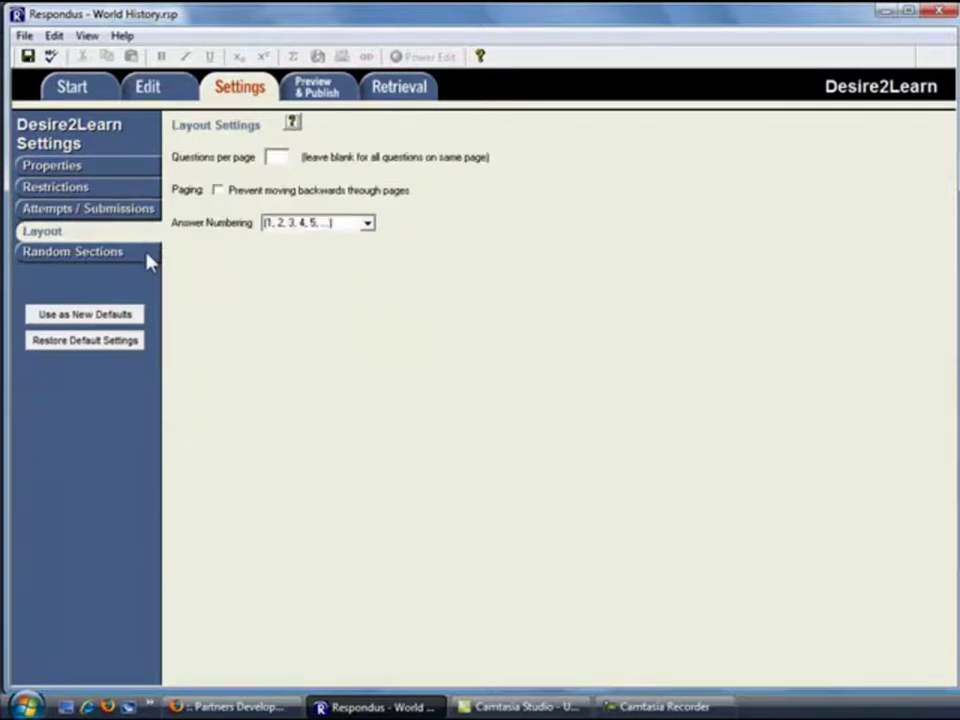
{"action": "left_click", "coordinate": [148, 260]}
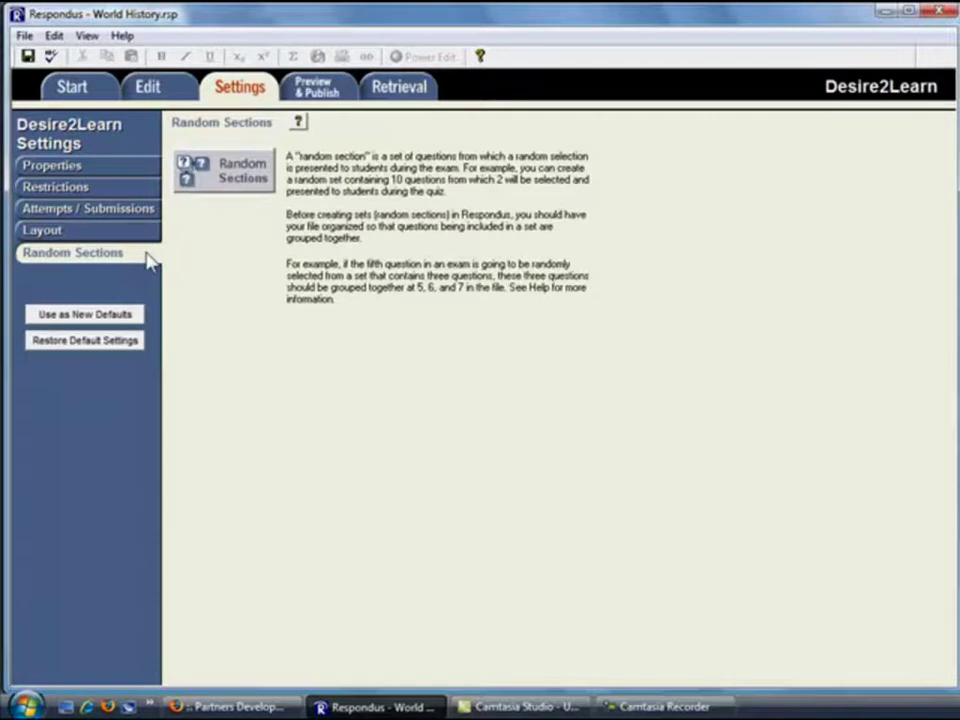
Change the quiz time limit from 120 to 45 minutes.
{"action": "left_click", "coordinate": [150, 189]}
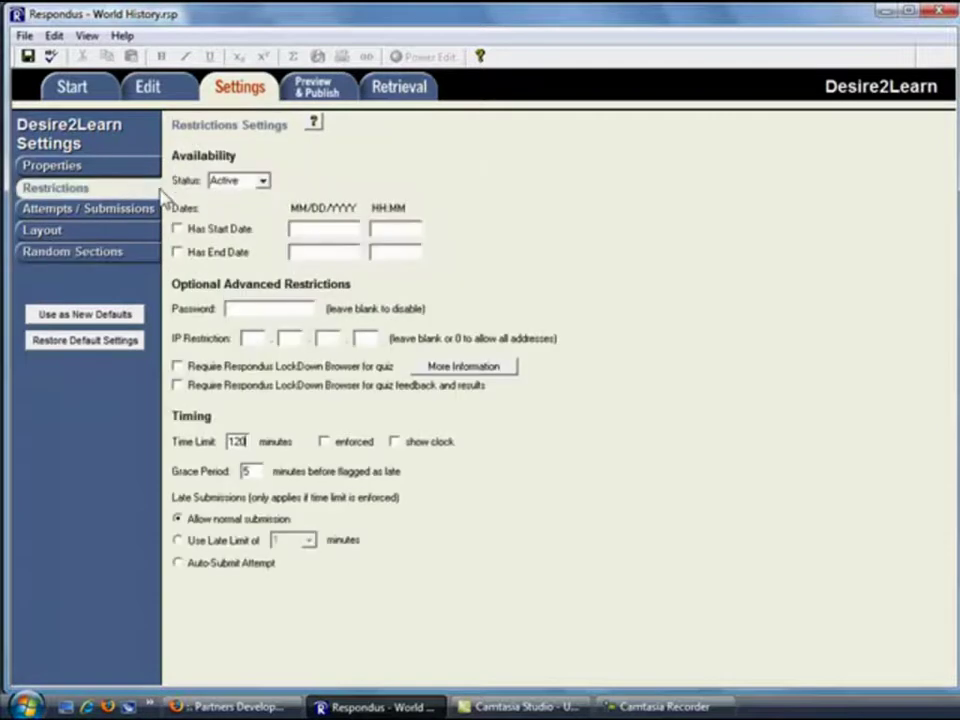
{"action": "double_click", "coordinate": [236, 441]}
{"action": "type", "text": "45"}
Limit the quiz to 1 attempt, recheck the restrictions, and bring up the Preview & Publish page.
{"action": "left_click", "coordinate": [155, 218]}
{"action": "left_click", "coordinate": [300, 177]}
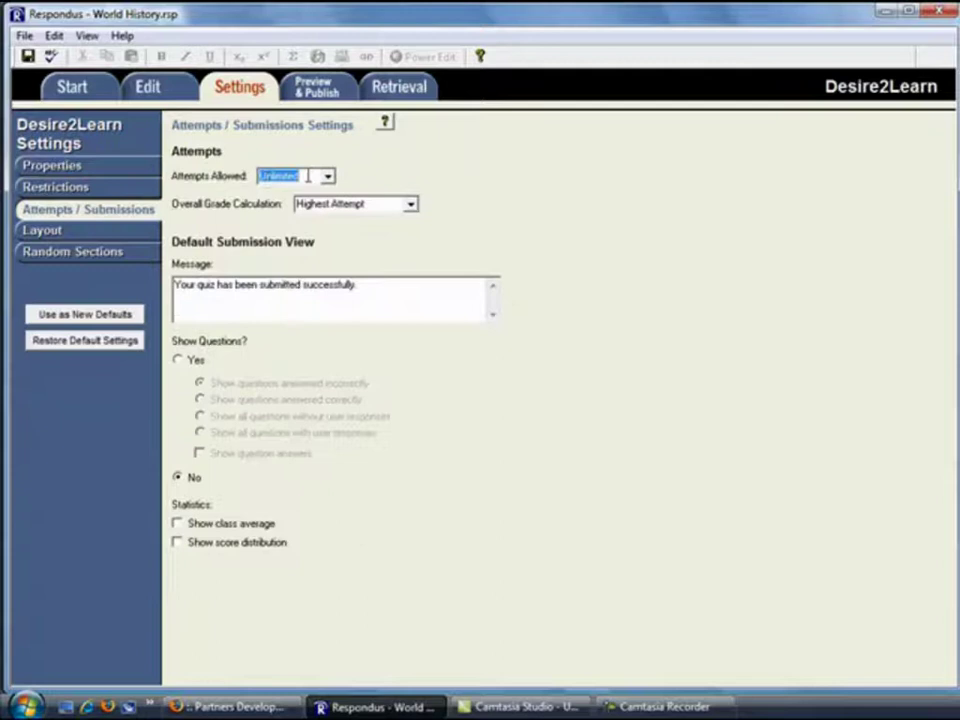
{"action": "left_click", "coordinate": [328, 177]}
{"action": "left_click", "coordinate": [322, 206]}
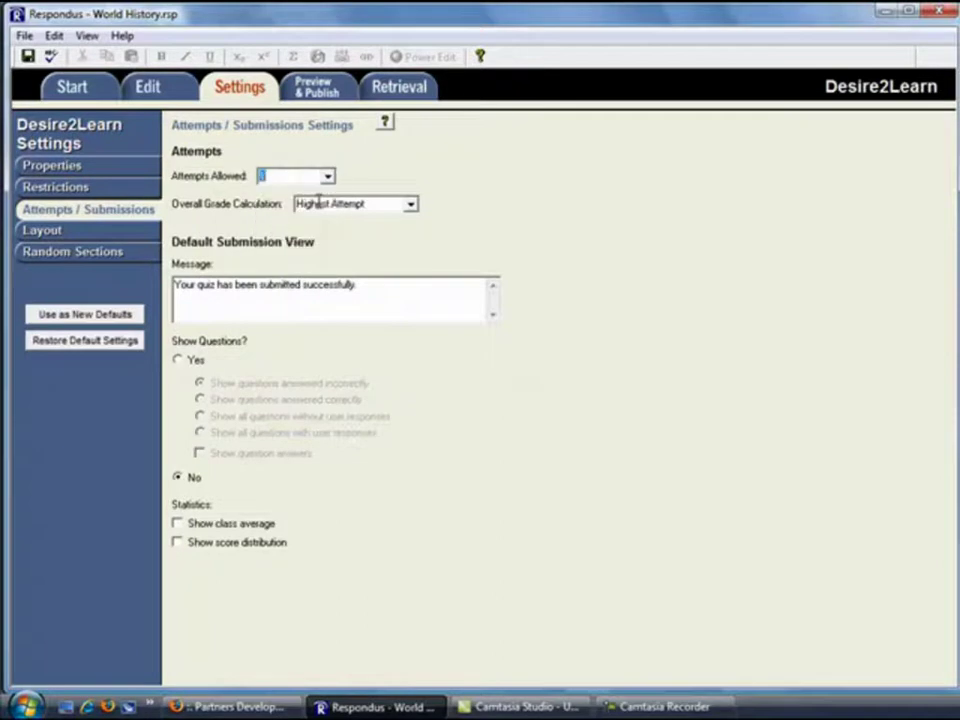
{"action": "left_click", "coordinate": [150, 188]}
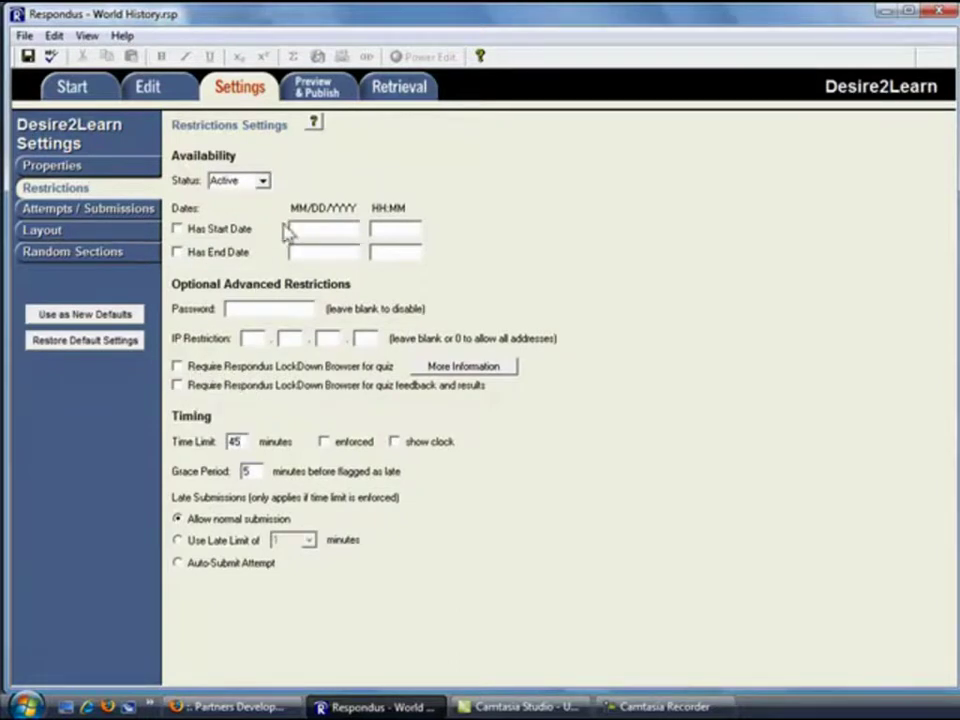
{"action": "left_click", "coordinate": [334, 95]}
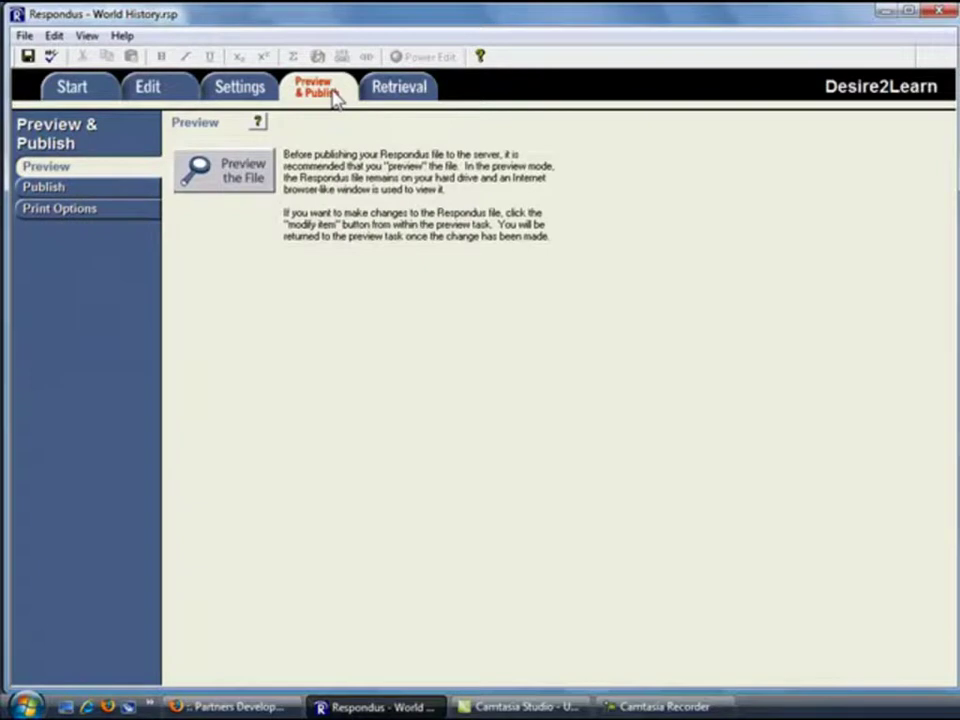
{"action": "left_click", "coordinate": [237, 191]}
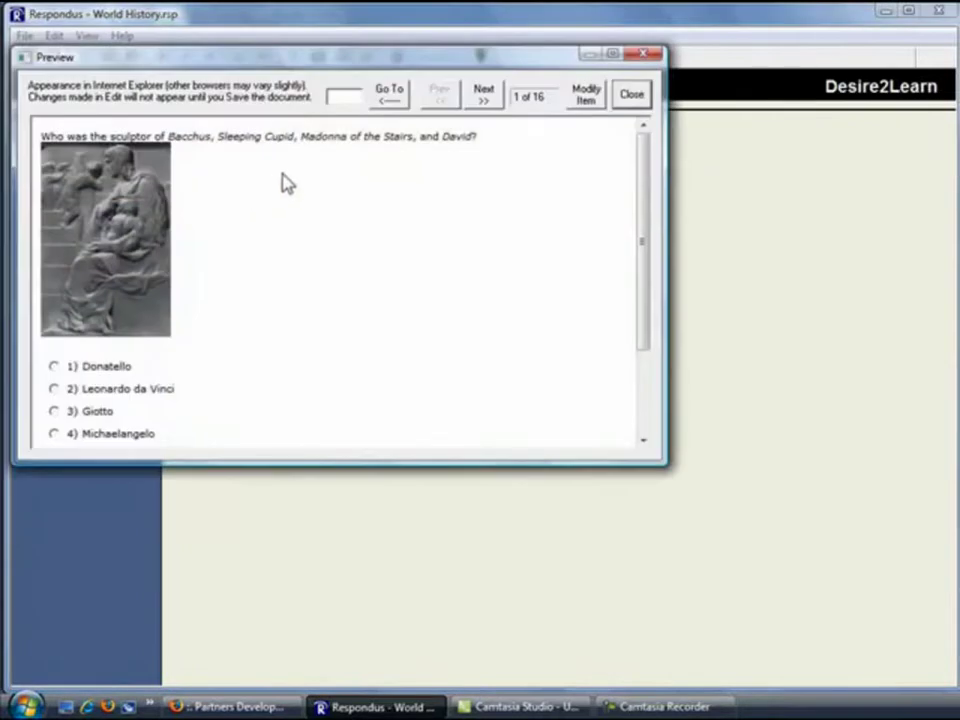
{"action": "left_click", "coordinate": [490, 104]}
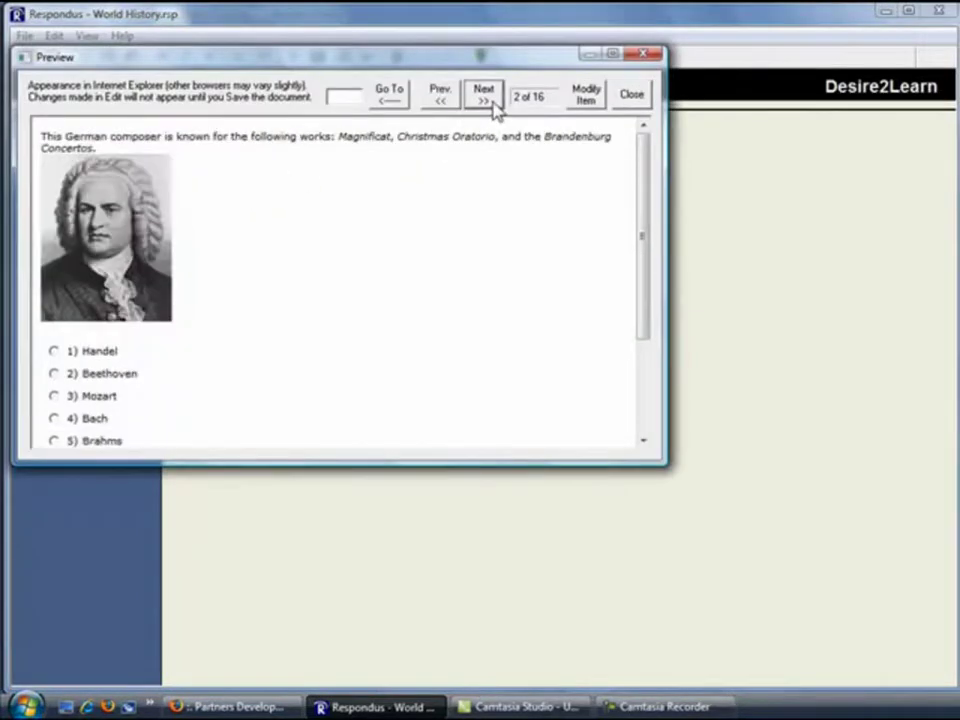
{"action": "left_click", "coordinate": [486, 96]}
{"action": "left_click", "coordinate": [494, 106]}
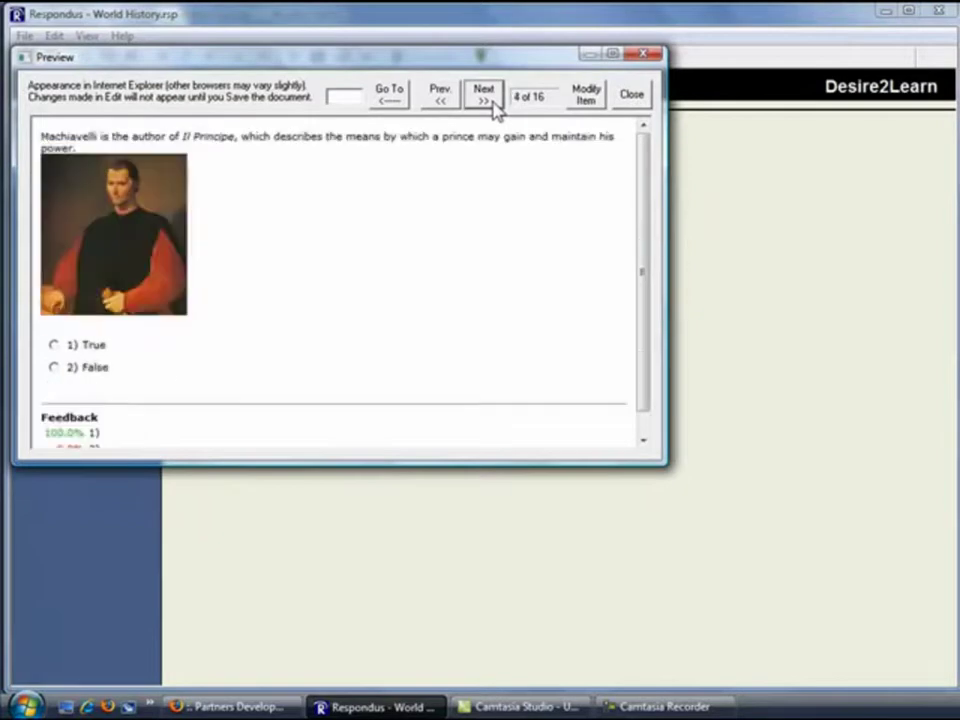
{"action": "left_click", "coordinate": [496, 108]}
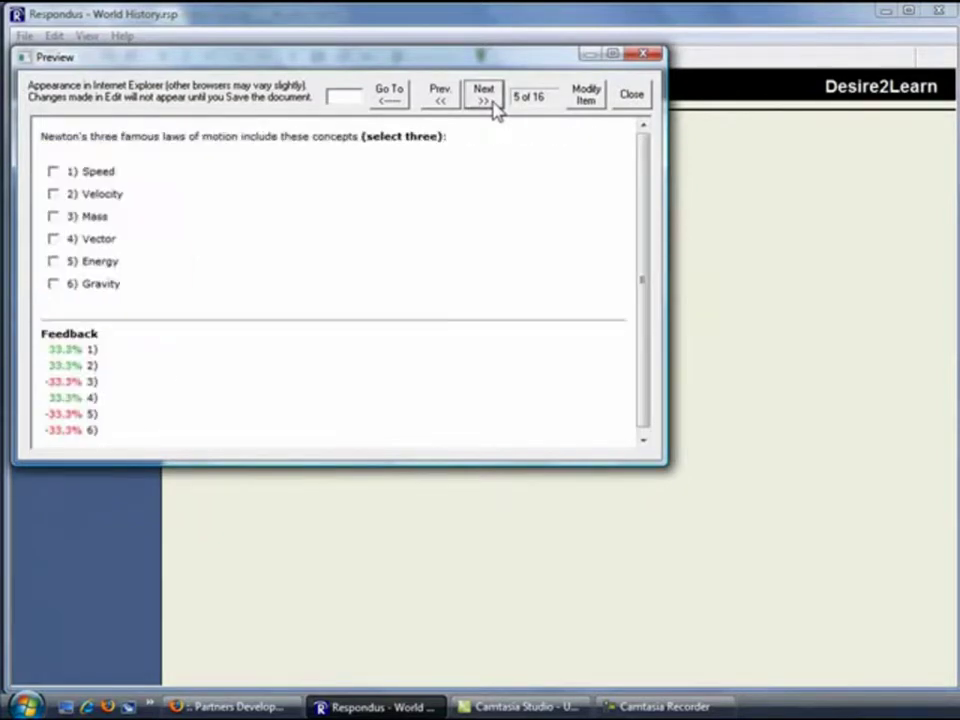
{"action": "left_click", "coordinate": [496, 108]}
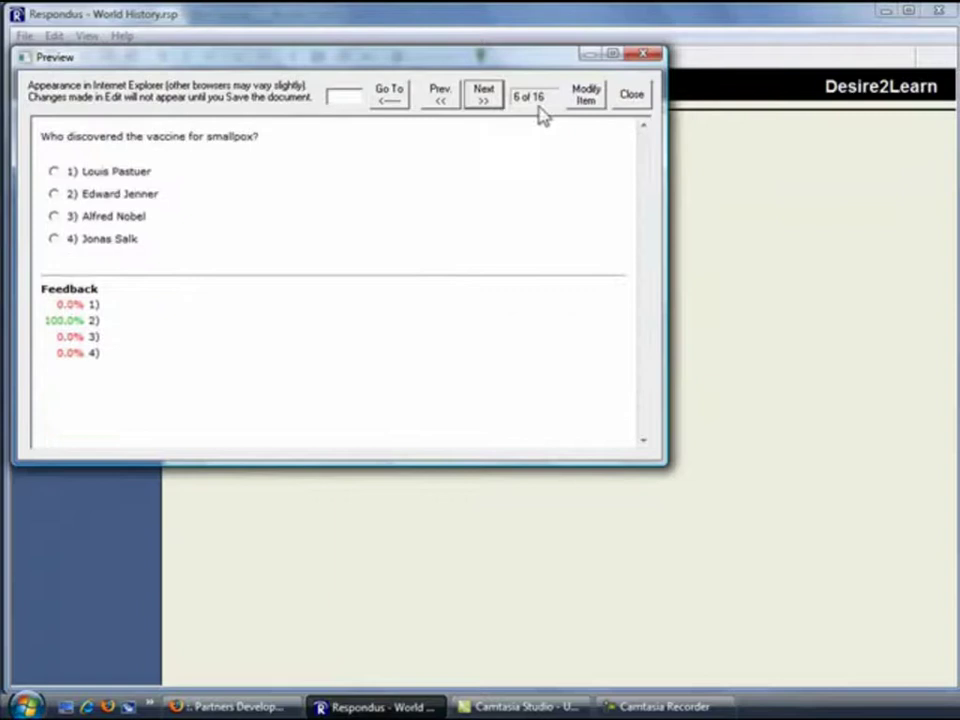
{"action": "left_click", "coordinate": [631, 104]}
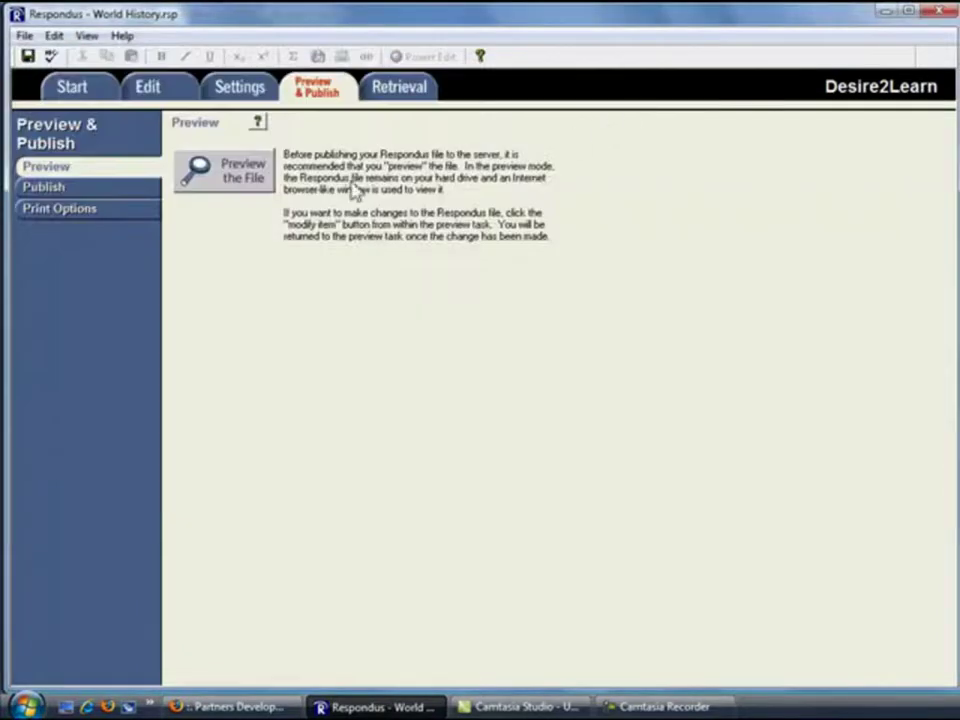
Launch the Publish Wizard to publish the quiz to a single Desire2Learn course.
{"action": "left_click", "coordinate": [151, 194]}
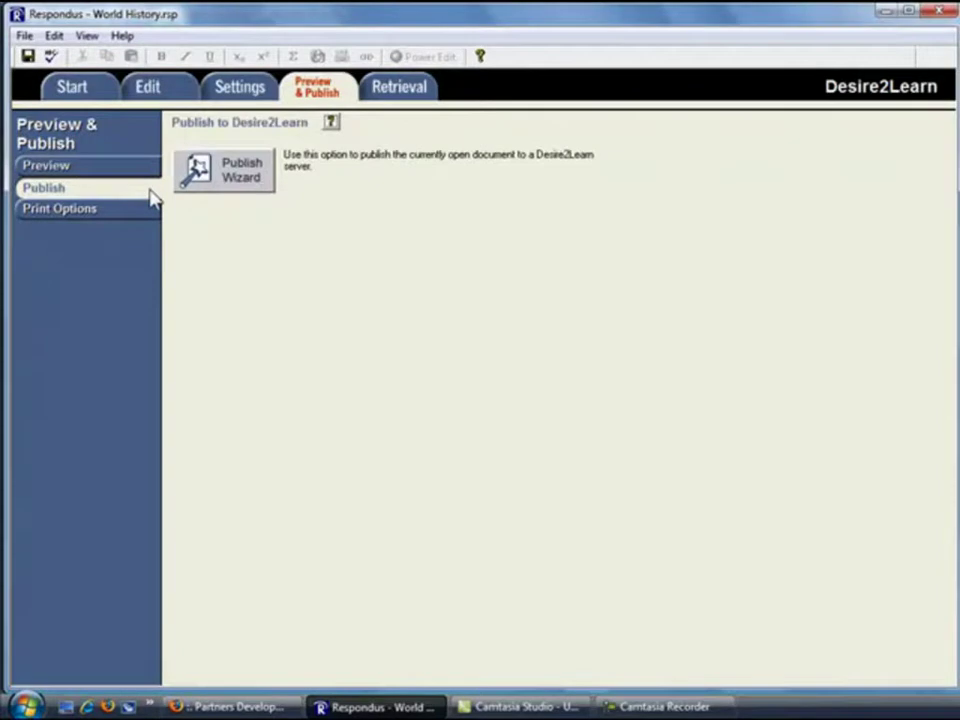
{"action": "left_click", "coordinate": [241, 188]}
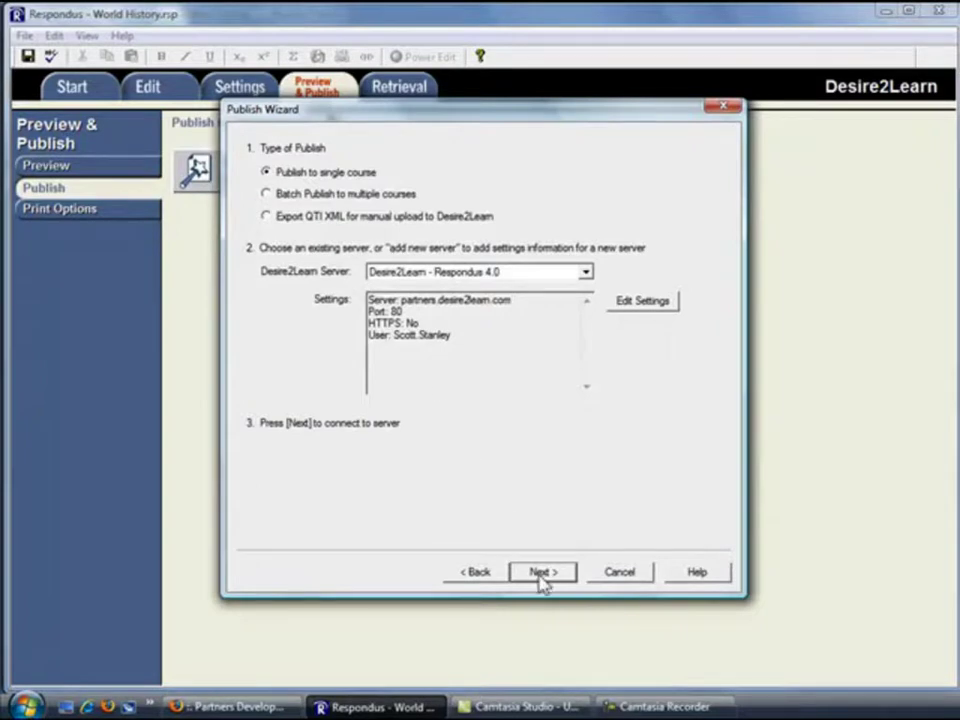
Review and accept the server settings: partners.desire2learn.com, port 80, no HTTPS, saved credentials.
{"action": "left_click", "coordinate": [674, 306]}
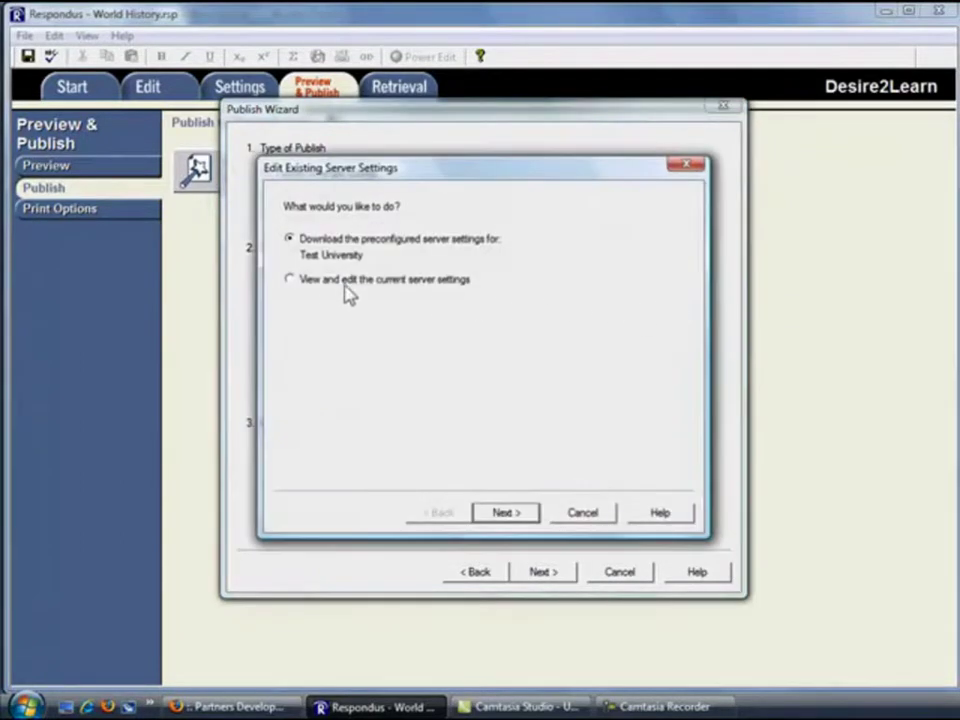
{"action": "left_click", "coordinate": [294, 281]}
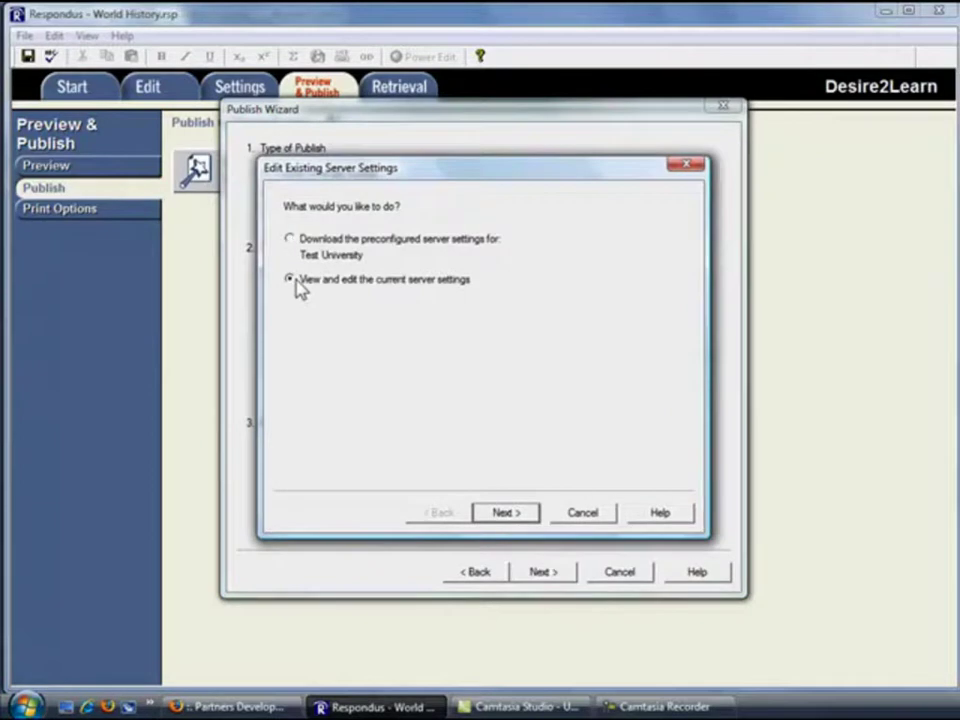
{"action": "left_click", "coordinate": [492, 515]}
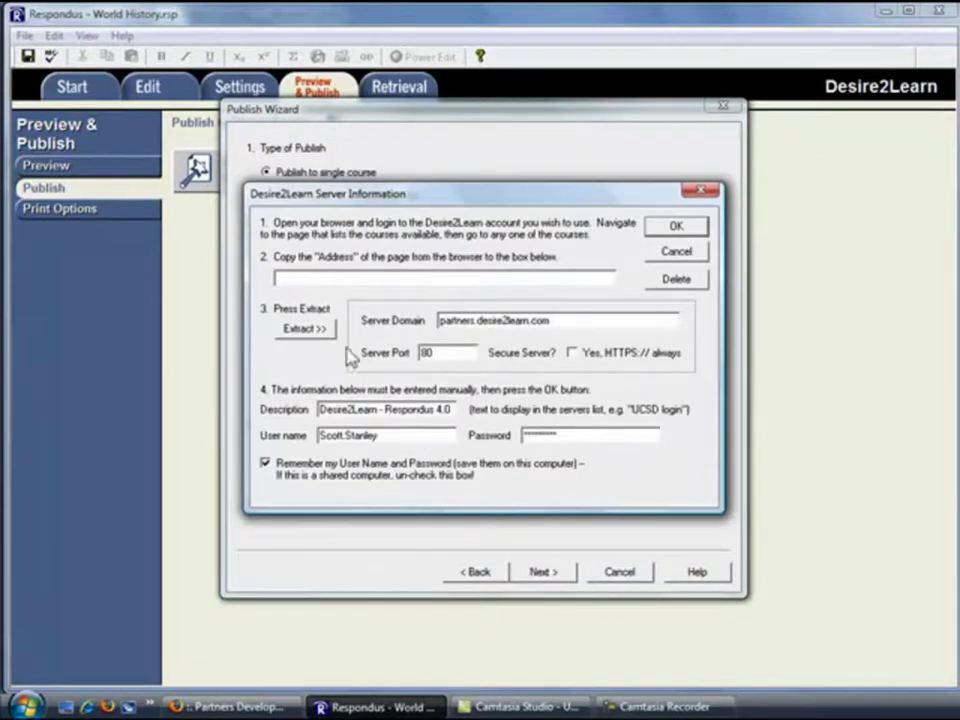
{"action": "left_click", "coordinate": [279, 277]}
{"action": "left_click", "coordinate": [668, 229]}
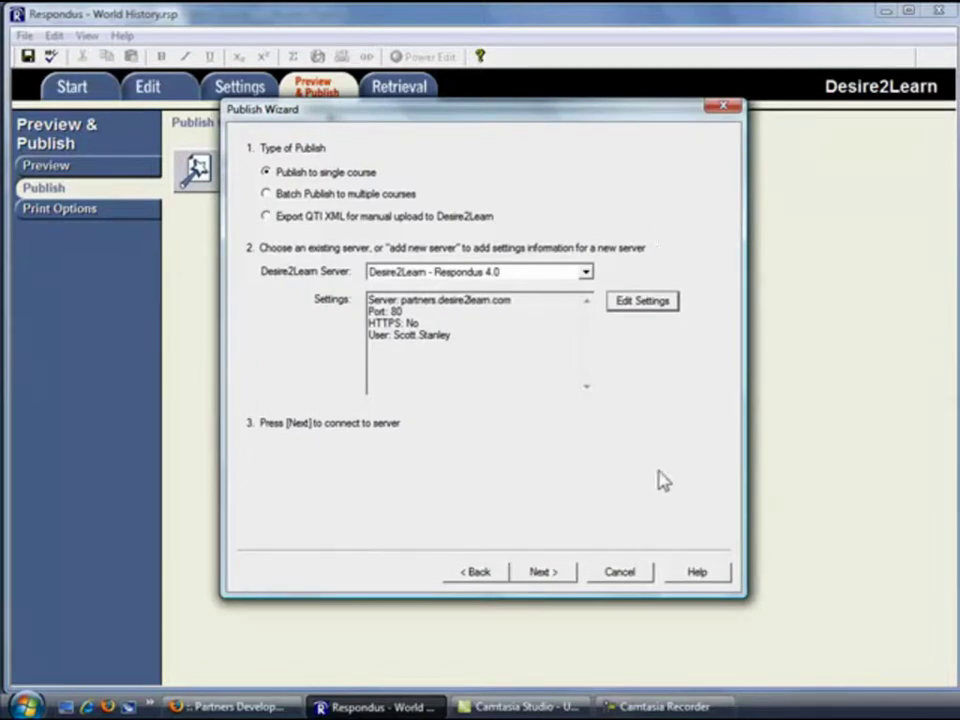
Target (201) Course 201 and rename the new quiz from World History to 'Unit One Quiz'.
{"action": "left_click", "coordinate": [560, 575]}
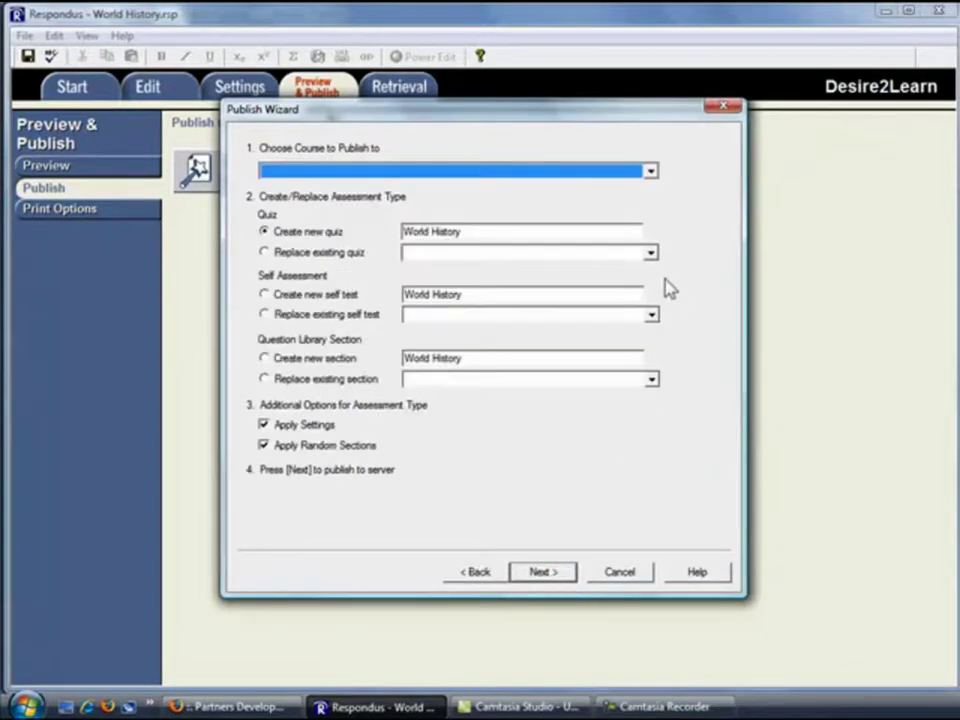
{"action": "left_click", "coordinate": [651, 174]}
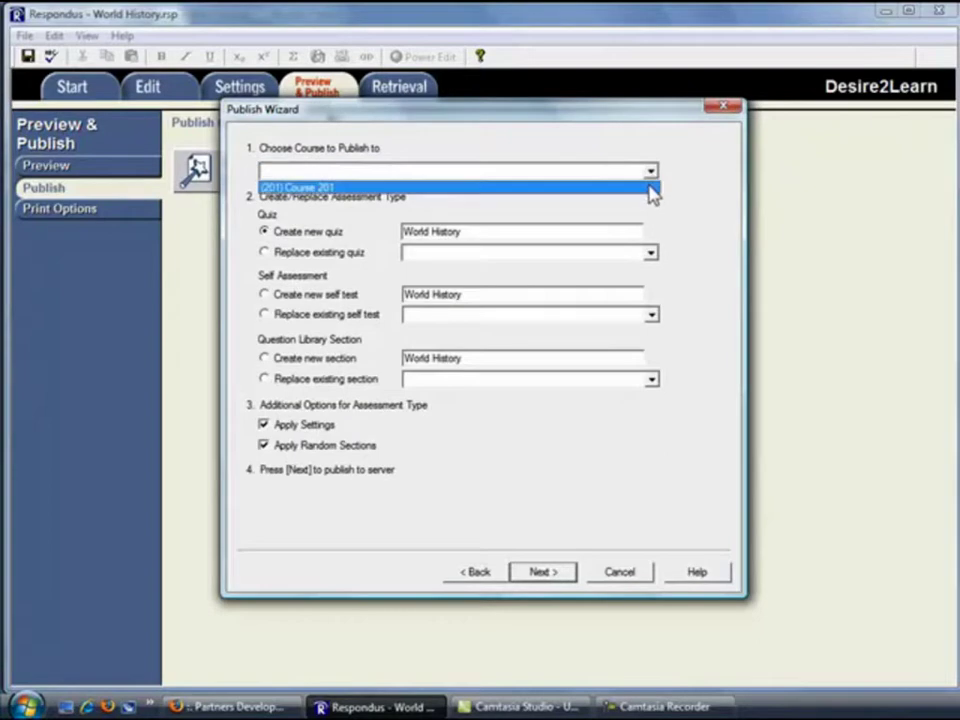
{"action": "left_click", "coordinate": [651, 190]}
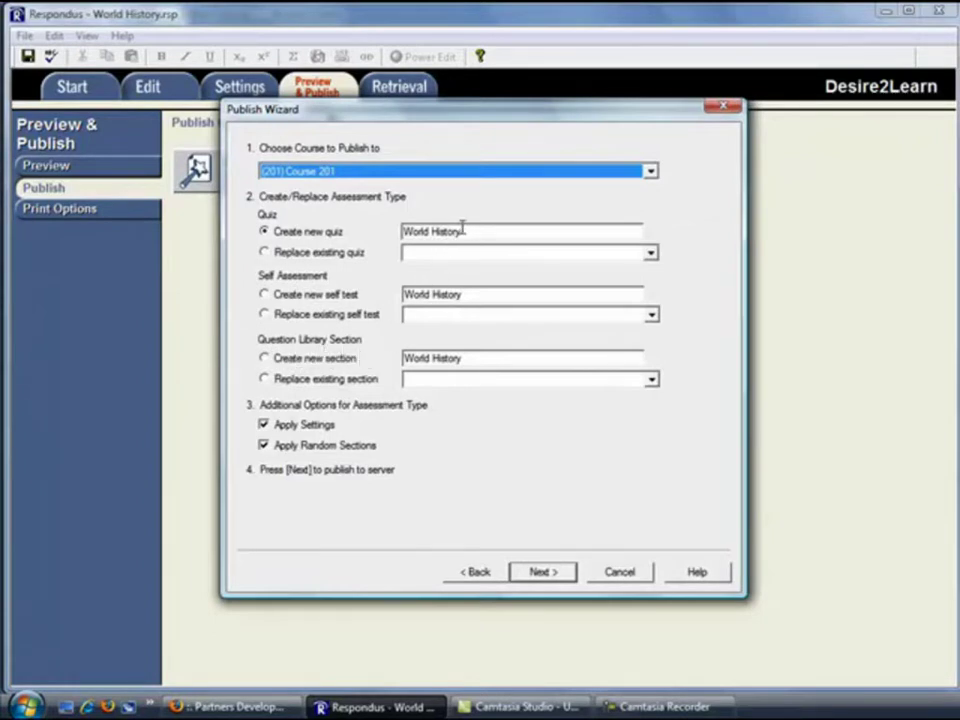
{"action": "left_click_drag", "start_coordinate": [463, 231], "coordinate": [378, 226]}
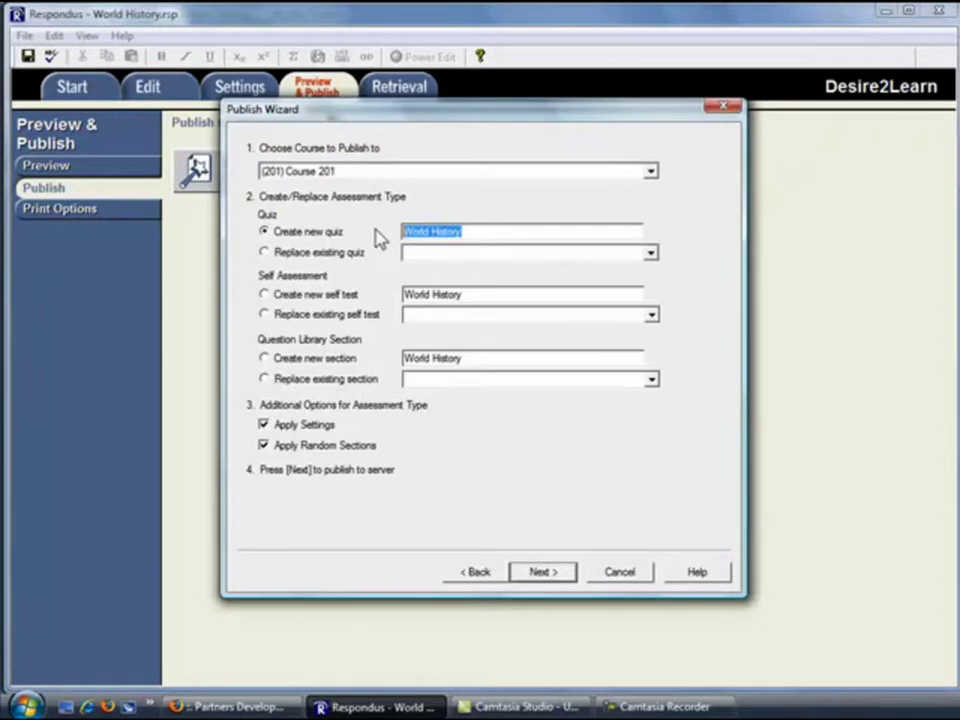
{"action": "type", "text": "Unit One Quiz"}
Publish all 16 questions to Desire2Learn and finish the wizard after it completes successfully.
{"action": "left_click", "coordinate": [550, 576]}
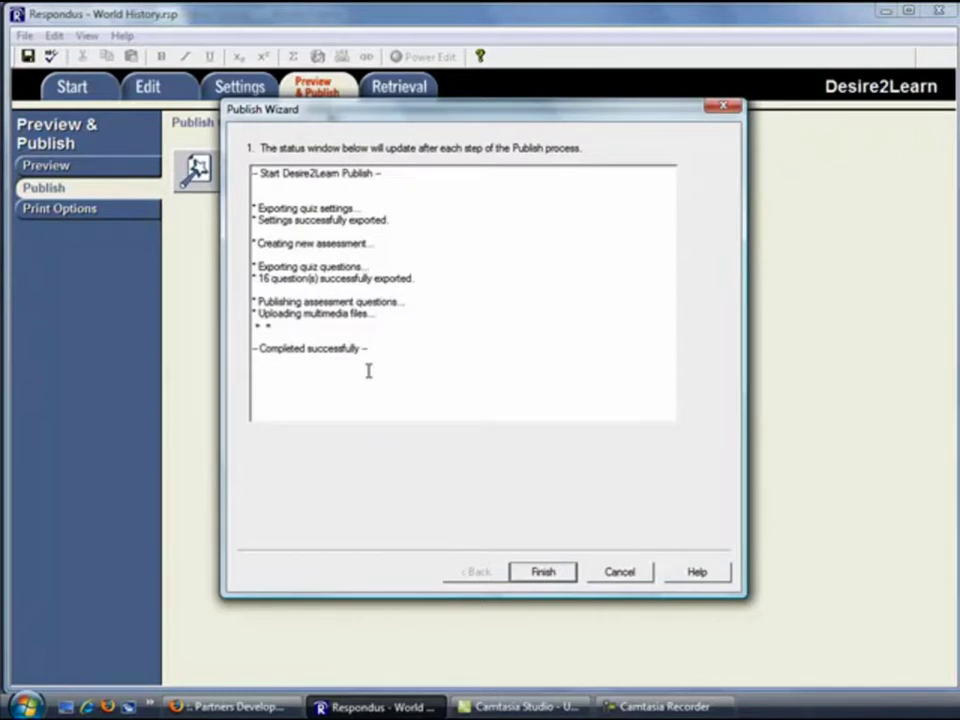
{"action": "left_click", "coordinate": [534, 575]}
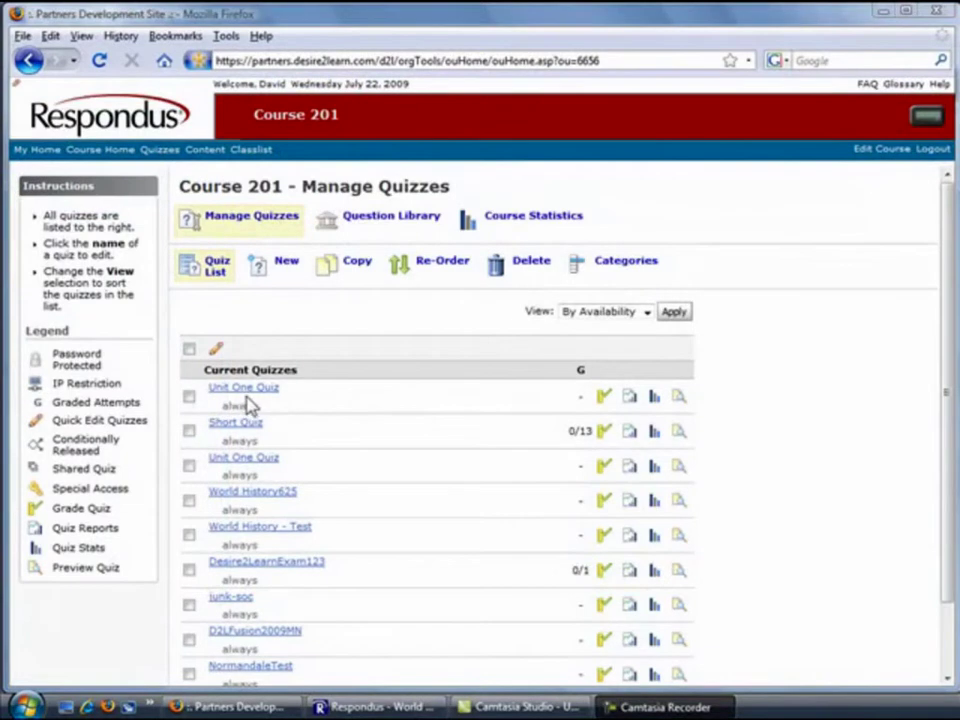
Preview Unit One Quiz in Course 201, start the 45-minute attempt, and scroll through the questions.
{"action": "left_click", "coordinate": [276, 390]}
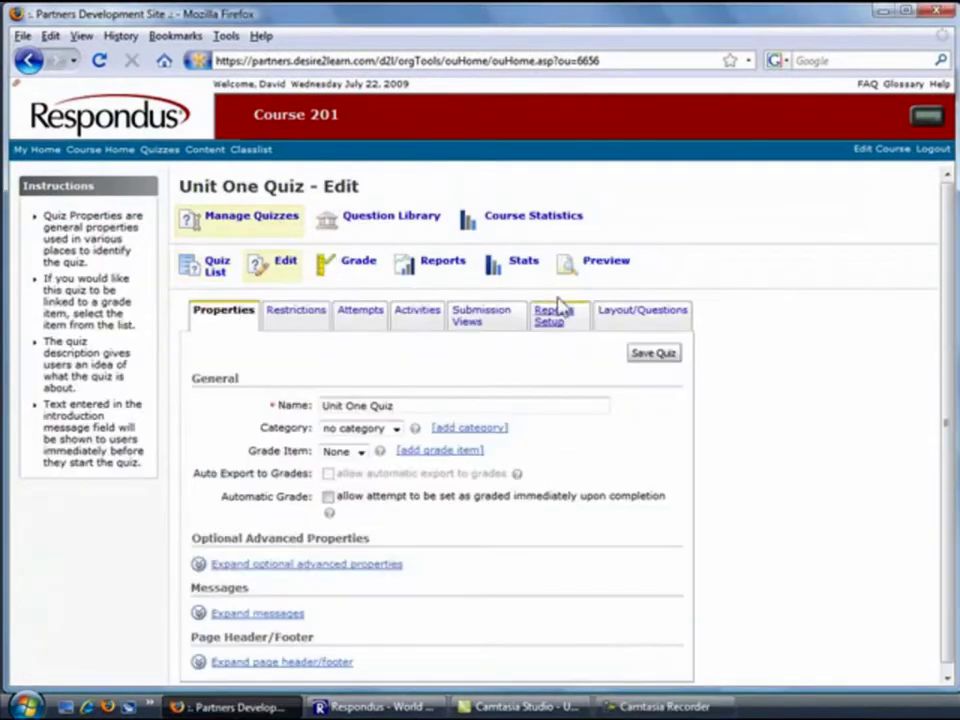
{"action": "left_click", "coordinate": [593, 266]}
{"action": "left_click", "coordinate": [606, 301]}
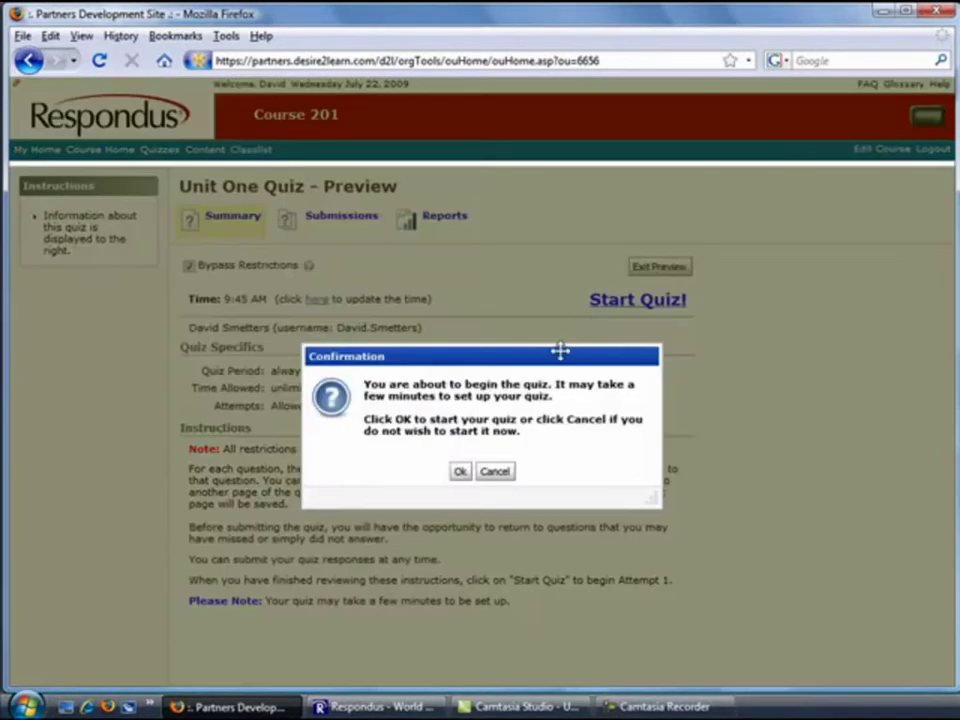
{"action": "left_click", "coordinate": [461, 471]}
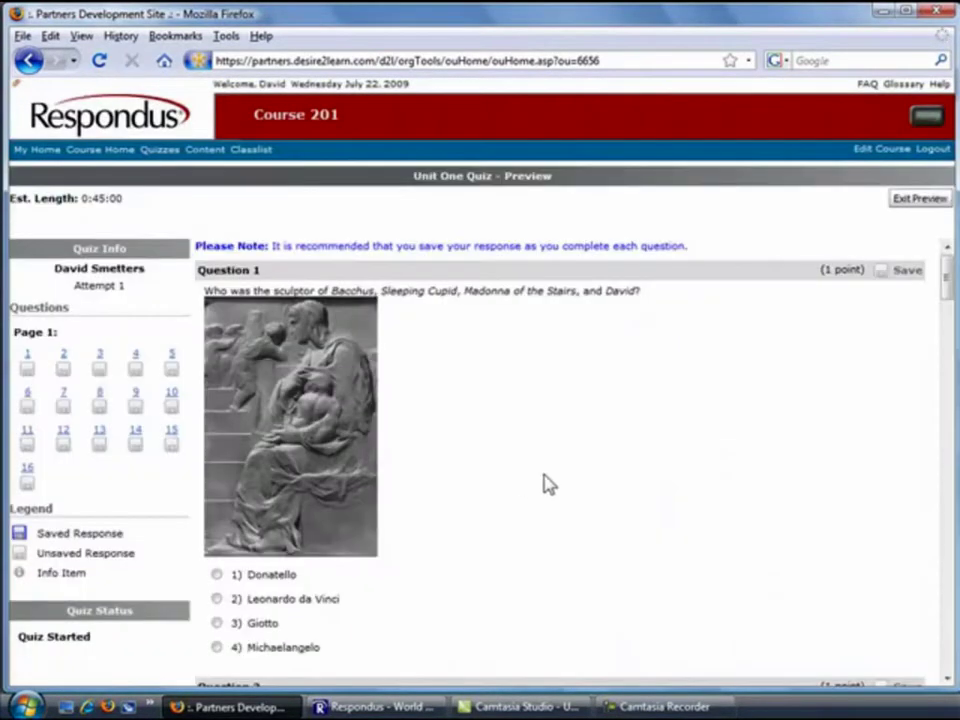
{"action": "left_click_drag", "start_coordinate": [947, 278], "coordinate": [947, 414]}
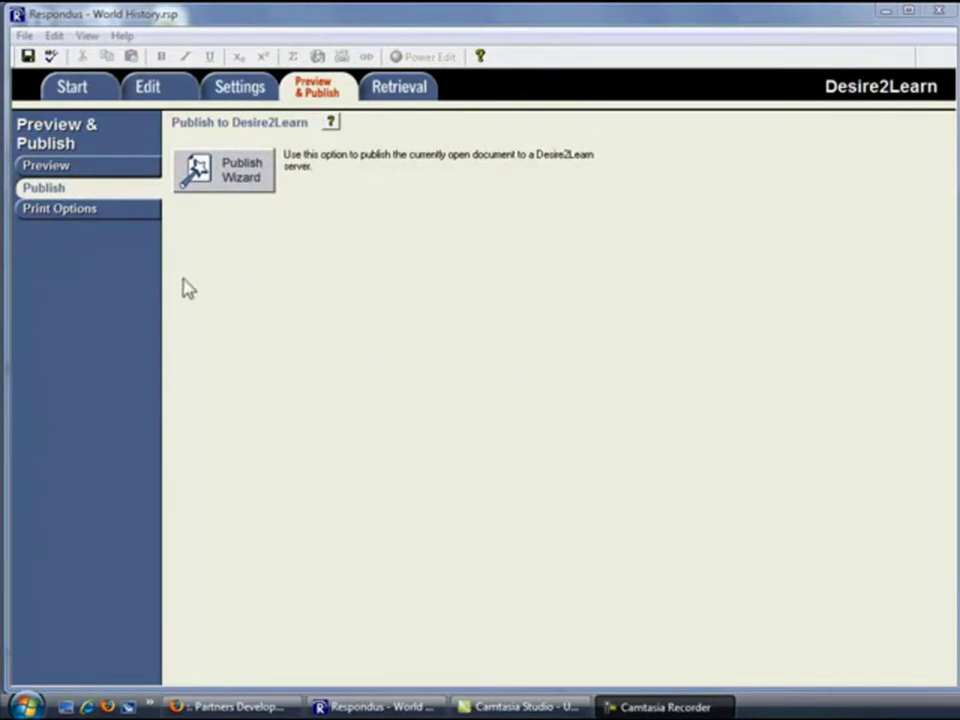
Inspect the Exam format's print Formatting settings and cancel without changing anything.
{"action": "left_click", "coordinate": [104, 211]}
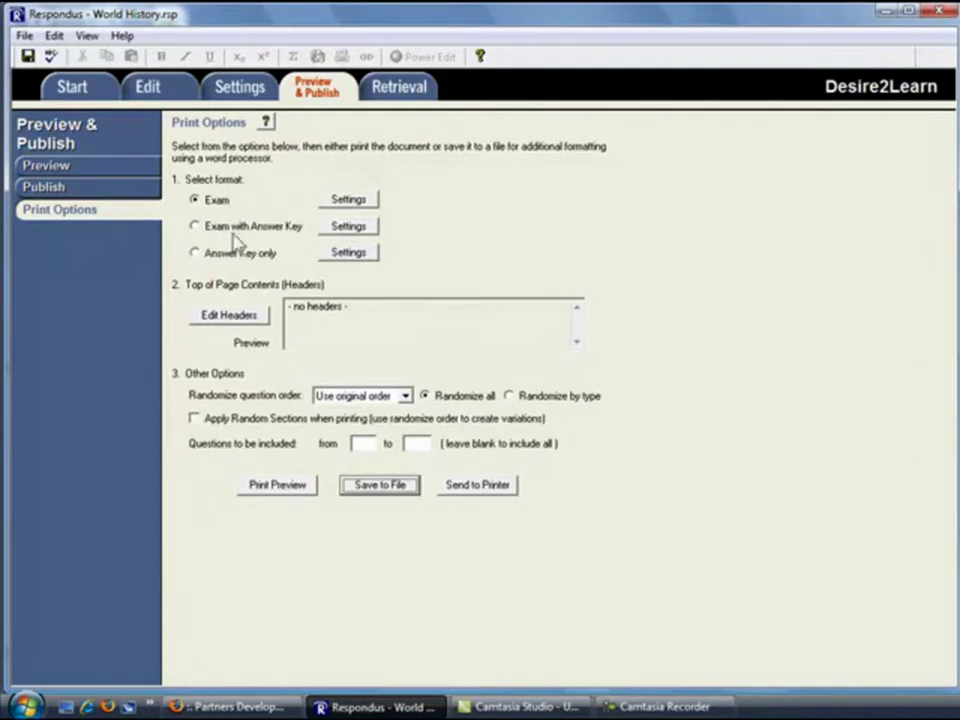
{"action": "left_click", "coordinate": [337, 204]}
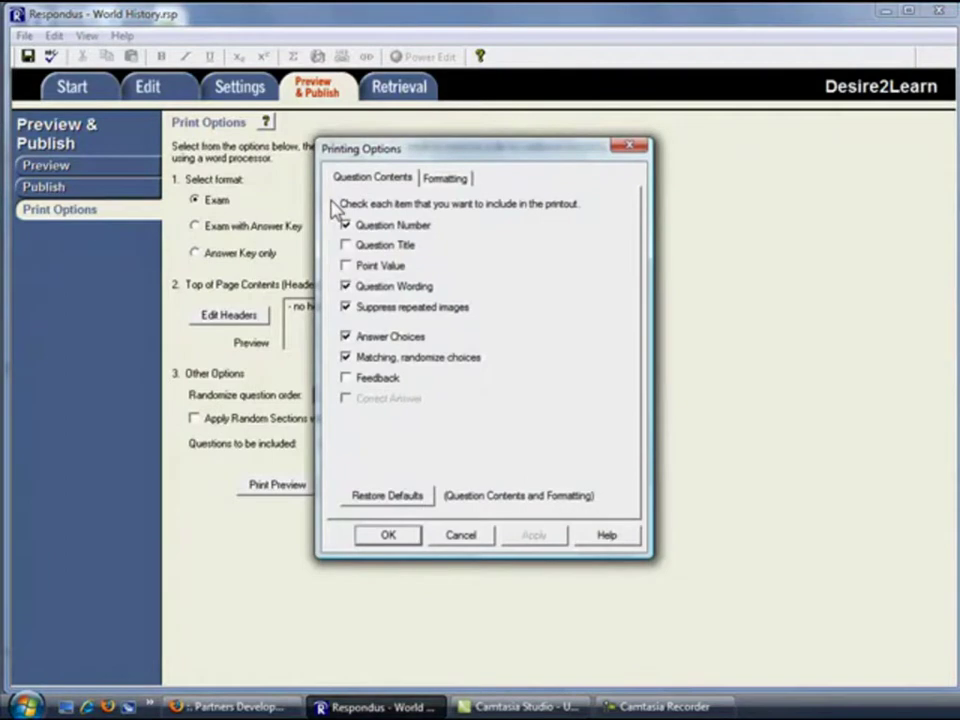
{"action": "left_click", "coordinate": [445, 182]}
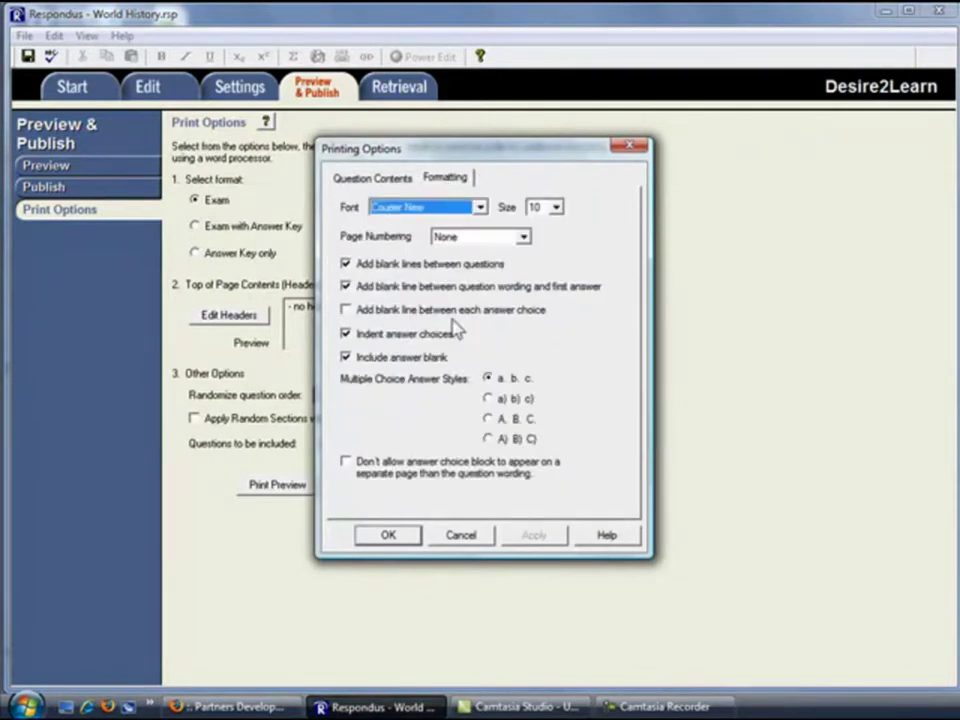
{"action": "left_click", "coordinate": [461, 537]}
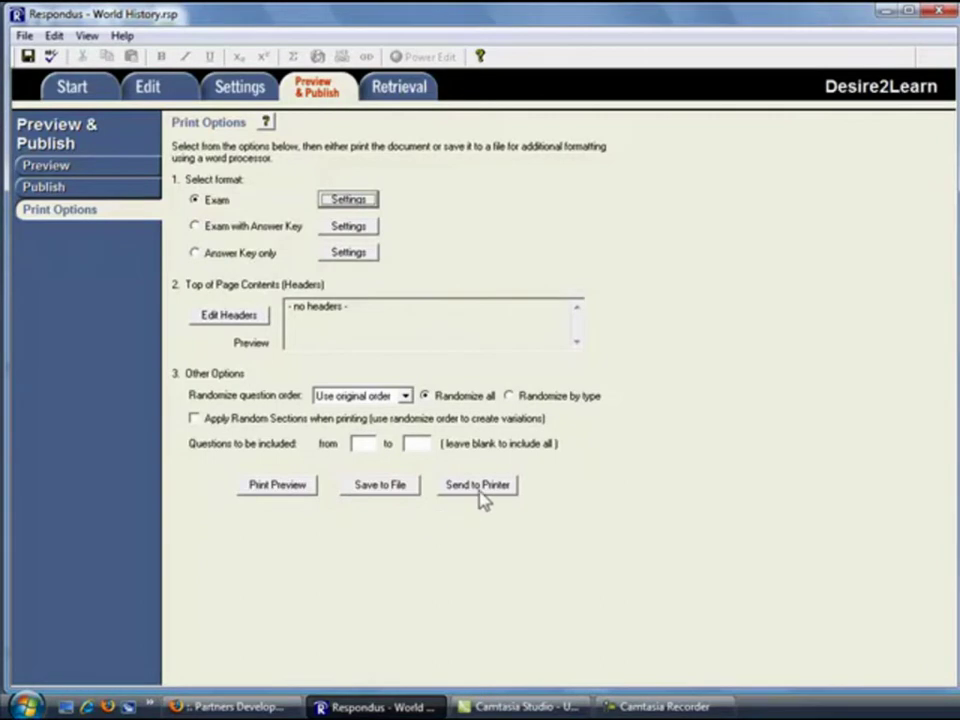
{"action": "left_click", "coordinate": [378, 490]}
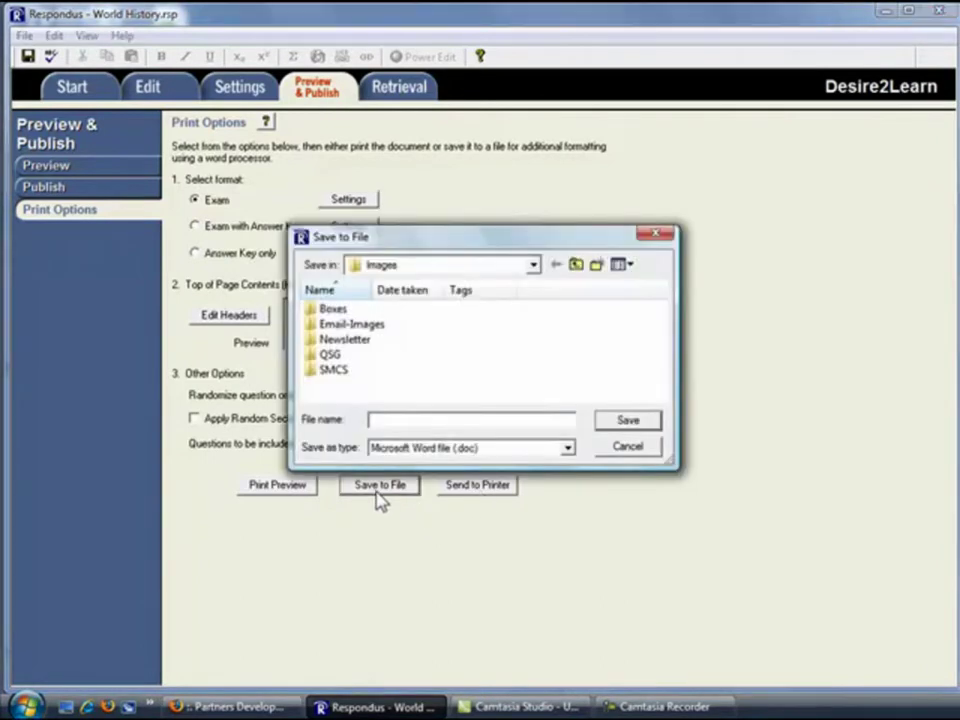
{"action": "left_click", "coordinate": [568, 449]}
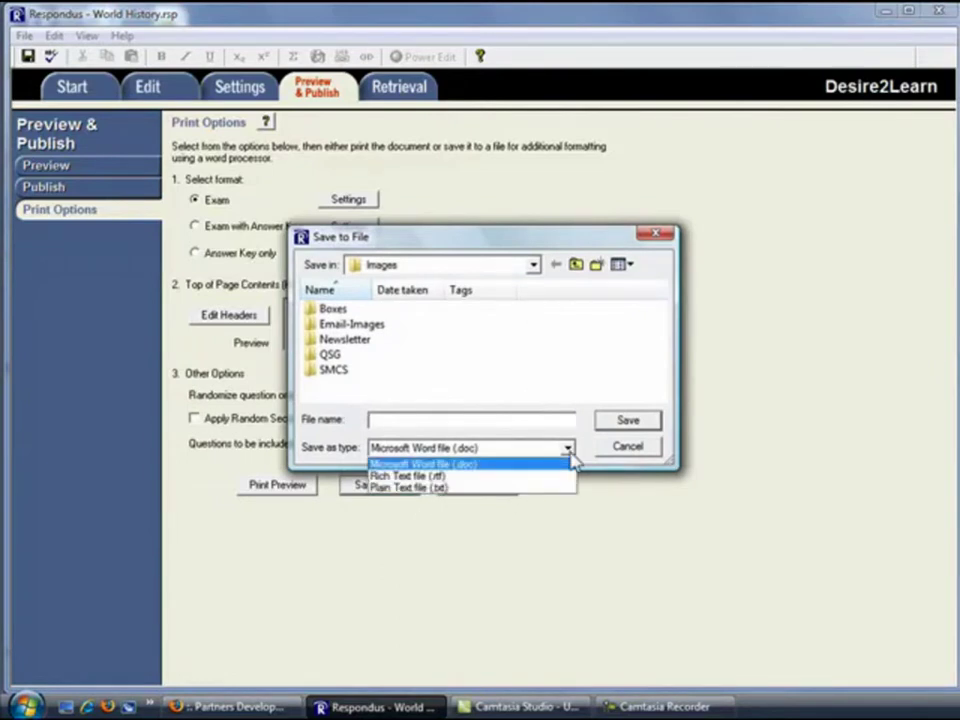
{"action": "left_click", "coordinate": [623, 451]}
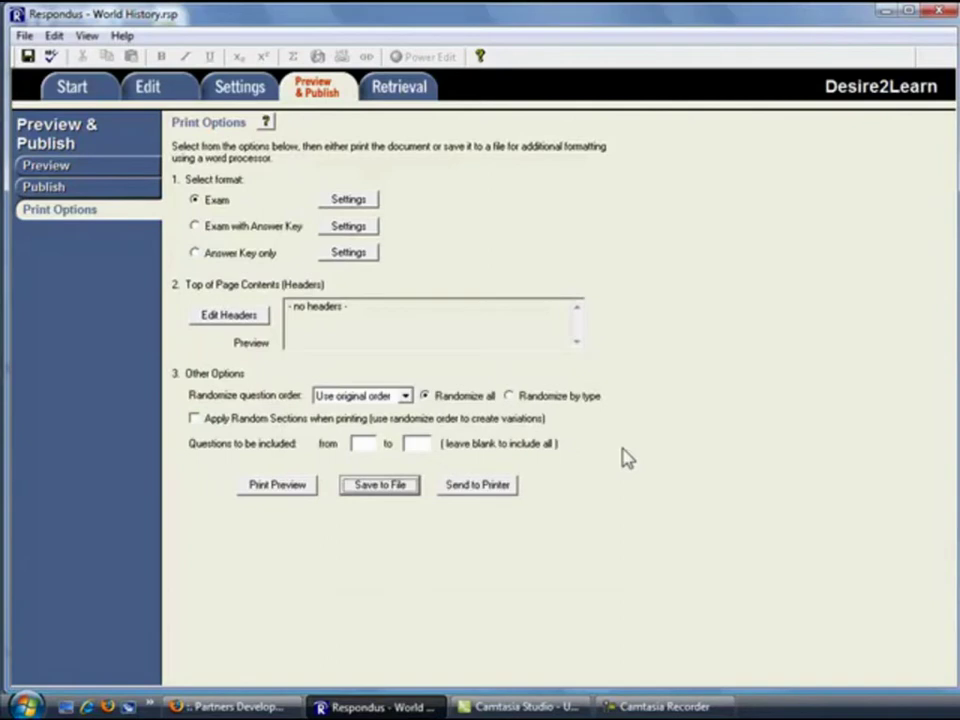